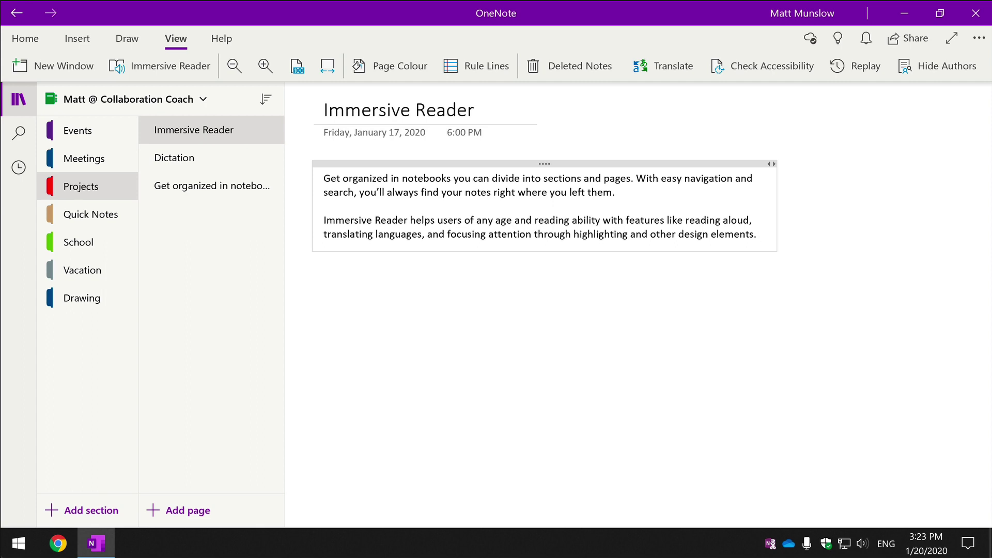
Step: Launch Immersive Reader from the View tab to show the page text full screen
left_click(150, 67)
left_click(152, 66)
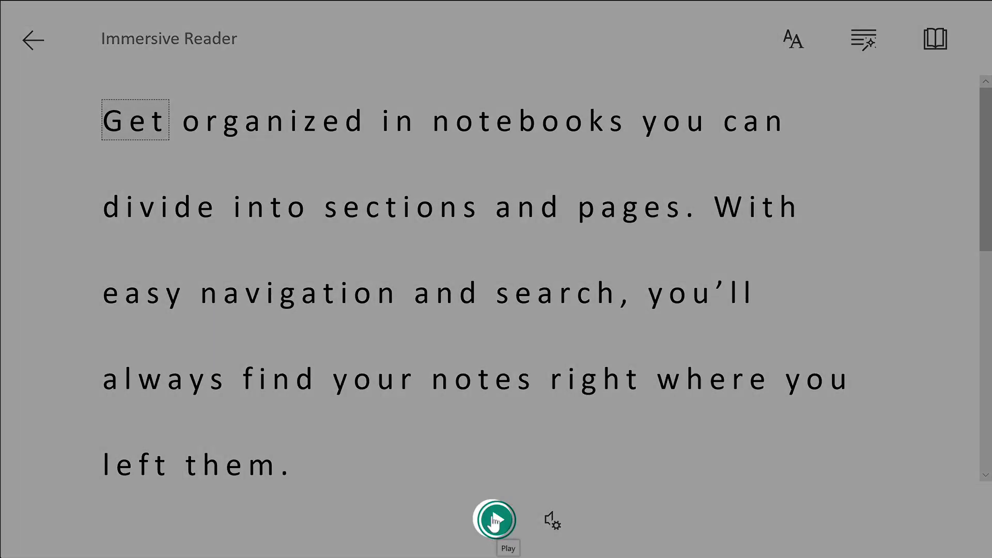
Step: Start reading the paragraph aloud and pause it at the word 'easy'
left_click(494, 519)
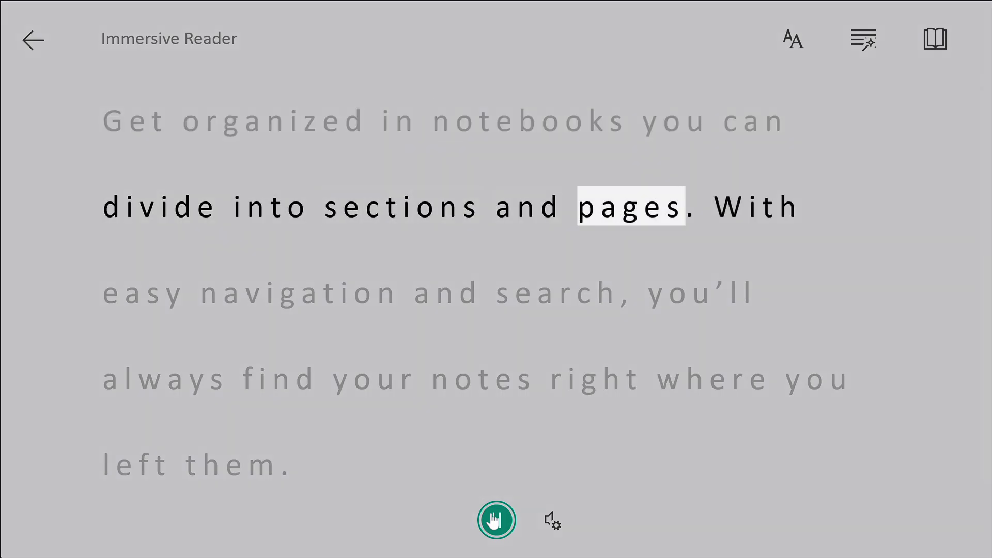
left_click(496, 519)
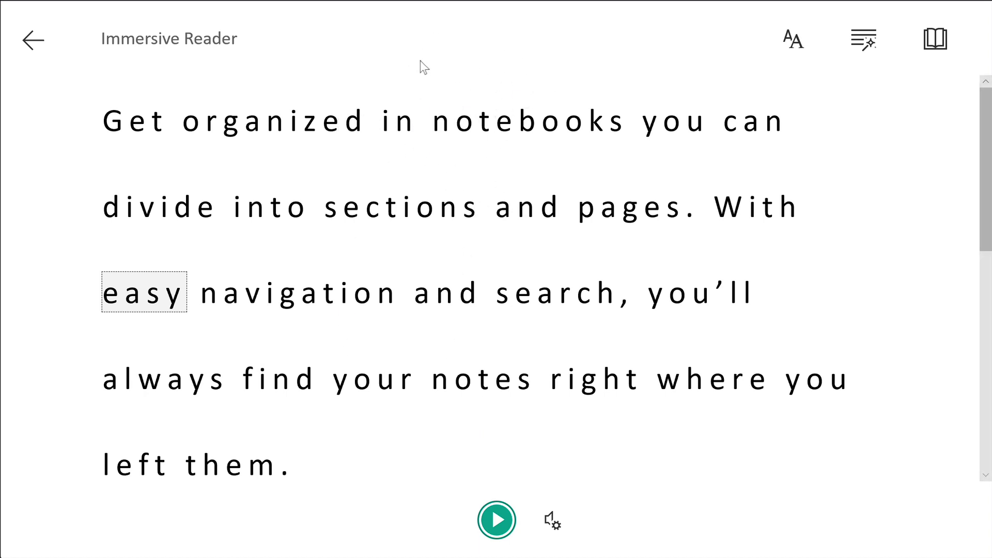
Step: In Text Preferences, toggle Increase Spacing off and back on and review the size 42 options
left_click(792, 43)
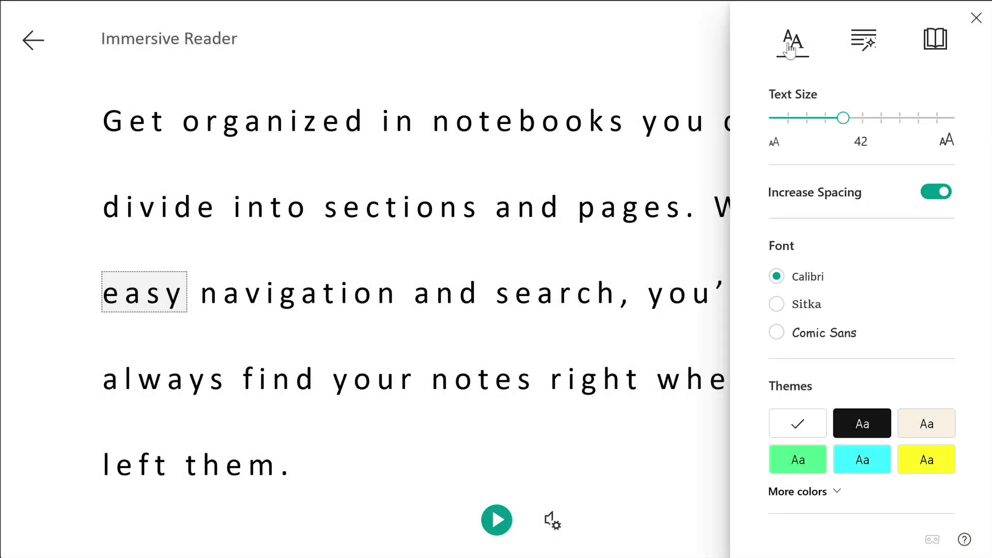
mouse_move(843, 118)
left_mouse_down()
mouse_move(876, 121)
mouse_move(830, 127)
mouse_move(842, 126)
left_mouse_up()
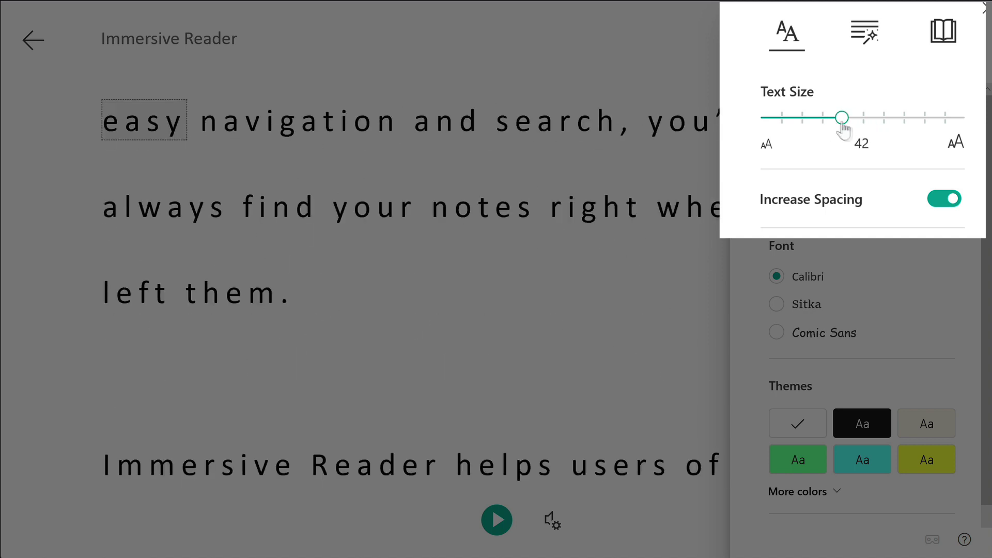
left_click(937, 207)
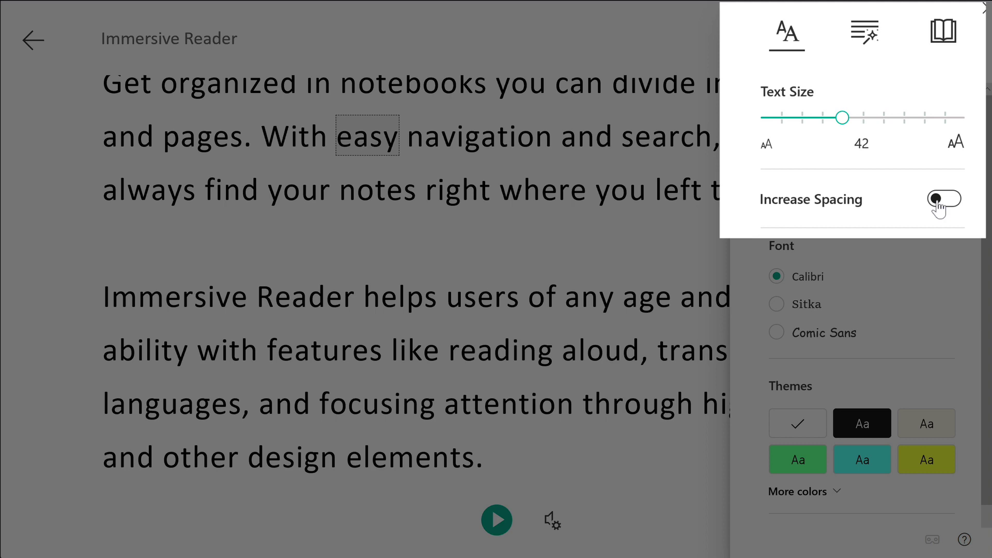
left_click(938, 208)
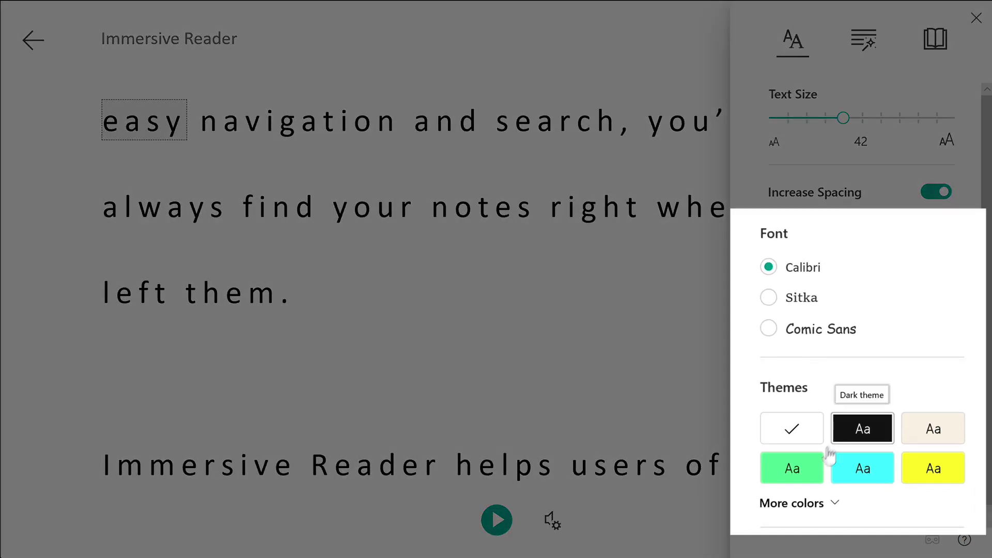
scroll(978, 445, "down", 1)
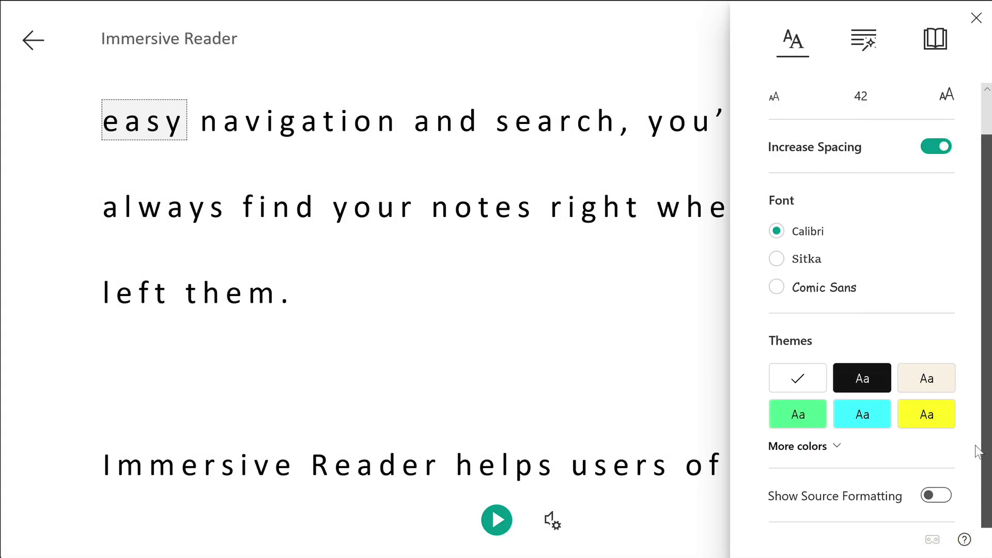
scroll(982, 408, "up", 1)
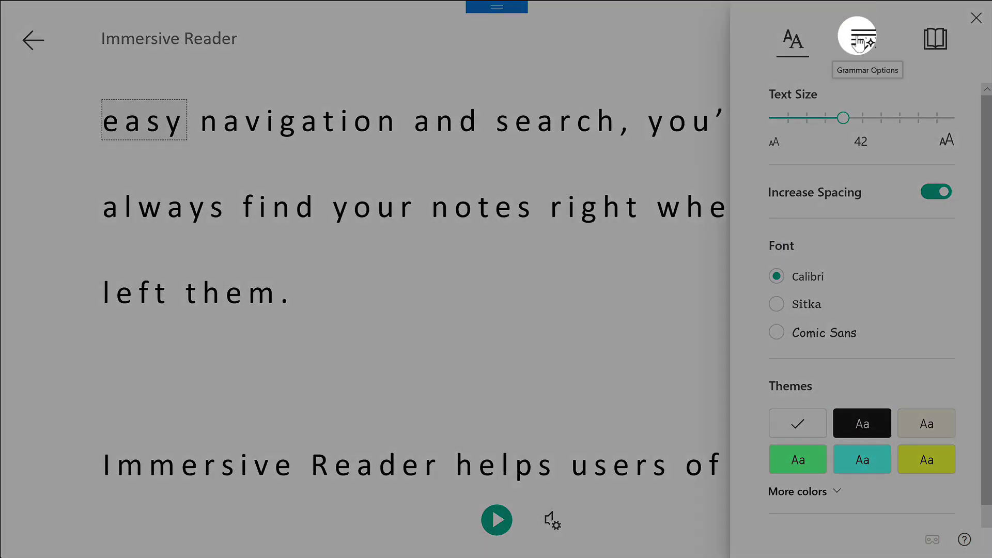
Step: In Grammar Options, turn Syllables on and then off again
left_click(862, 39)
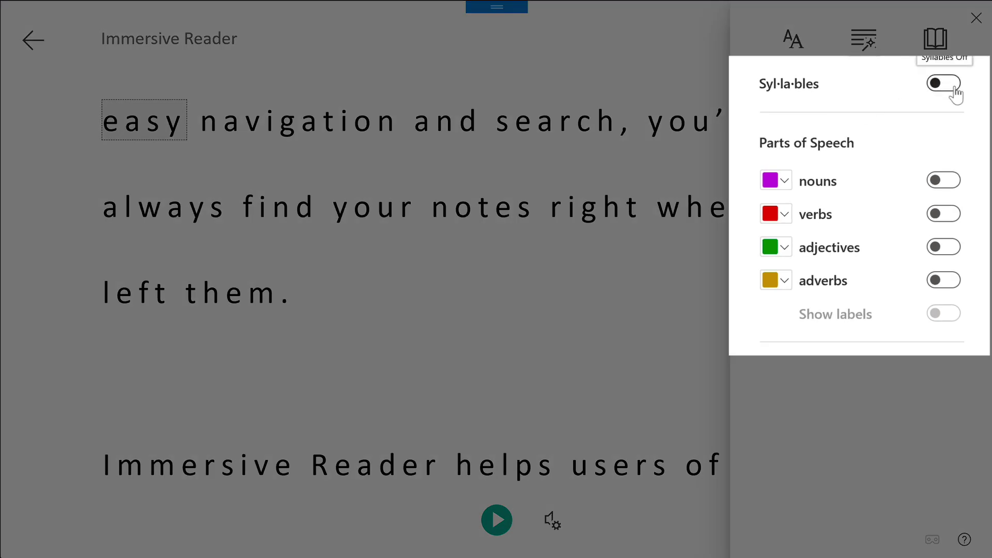
left_click(955, 94)
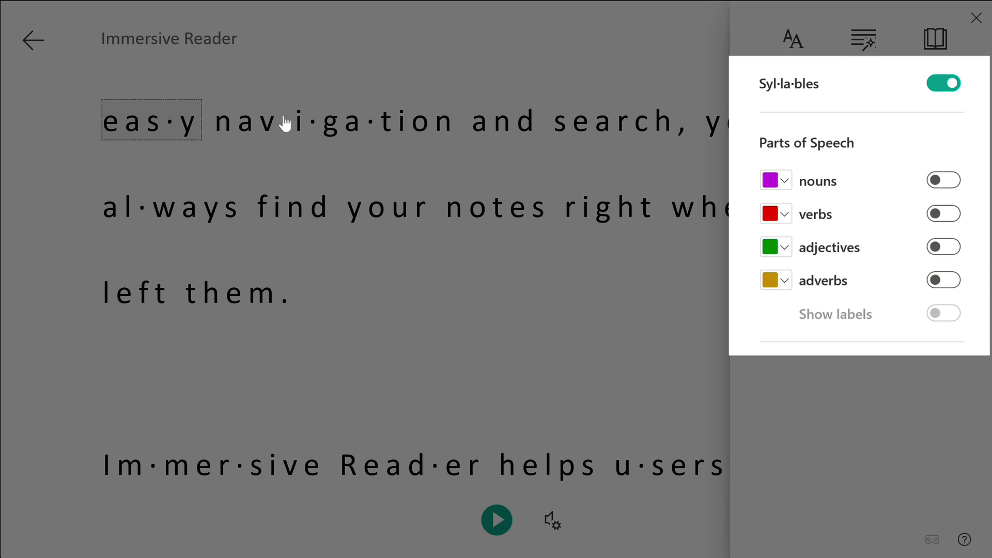
left_click(944, 88)
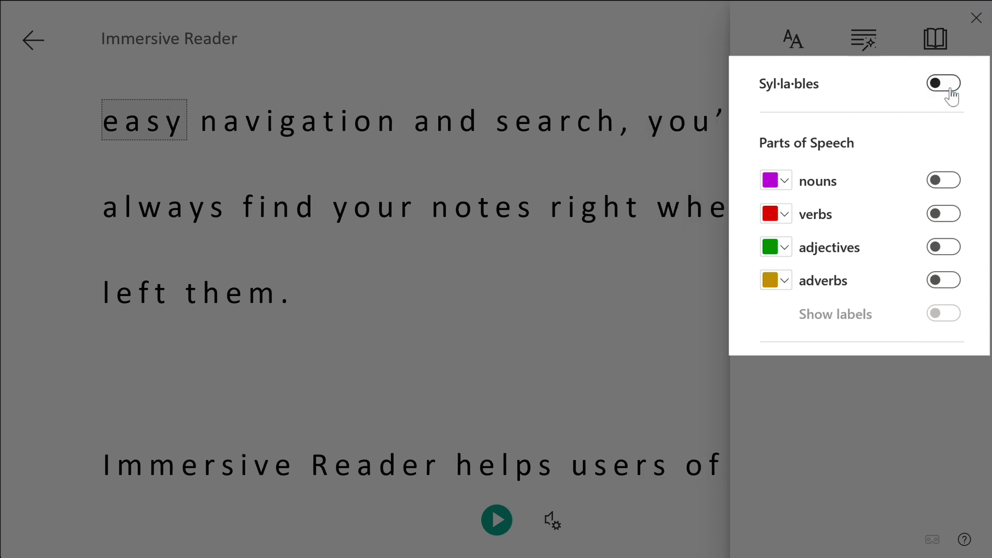
Step: Highlight nouns, verbs, adjectives and adverbs, and turn on Show labels
left_click(948, 190)
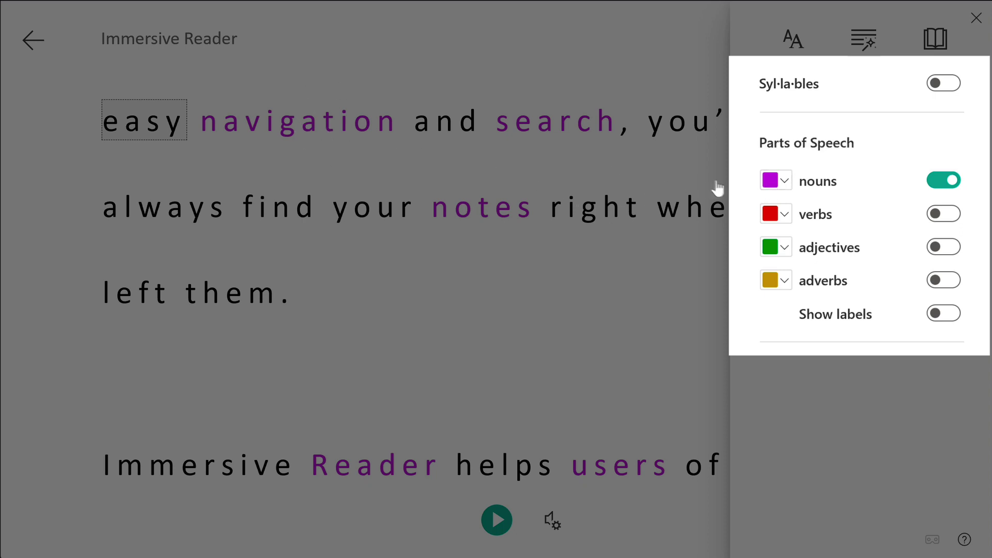
left_click(778, 185)
left_click(864, 192)
left_click(942, 219)
left_click(938, 249)
left_click(938, 280)
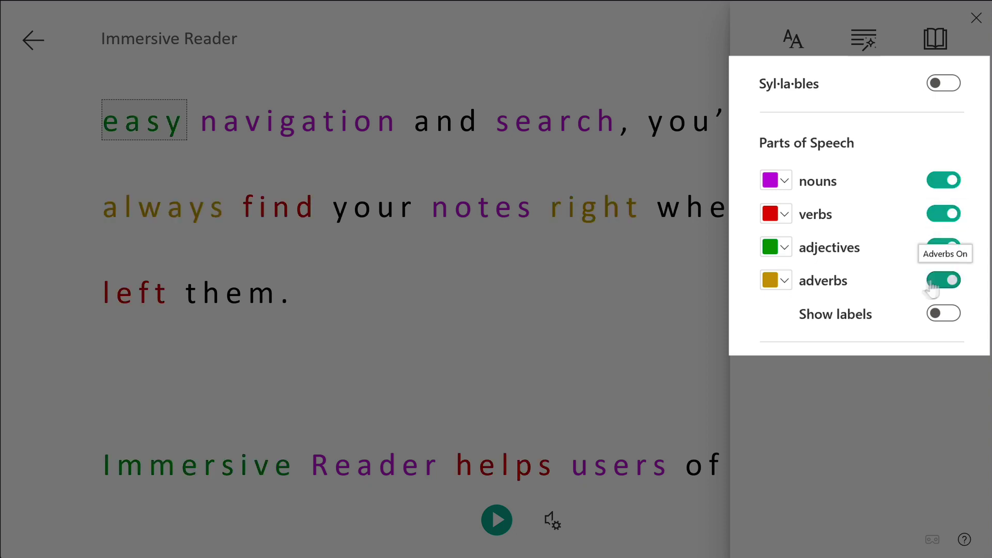
key("Right")
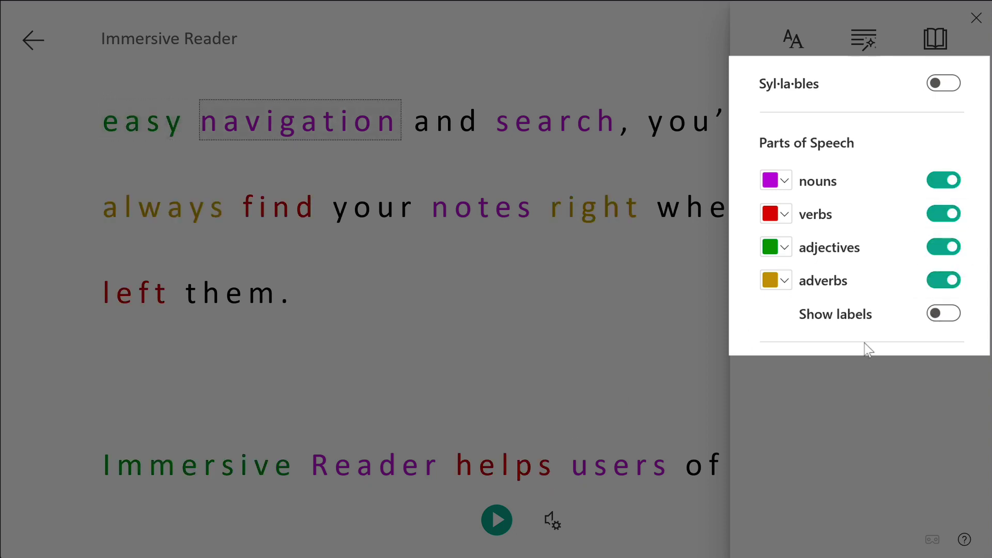
left_click(952, 314)
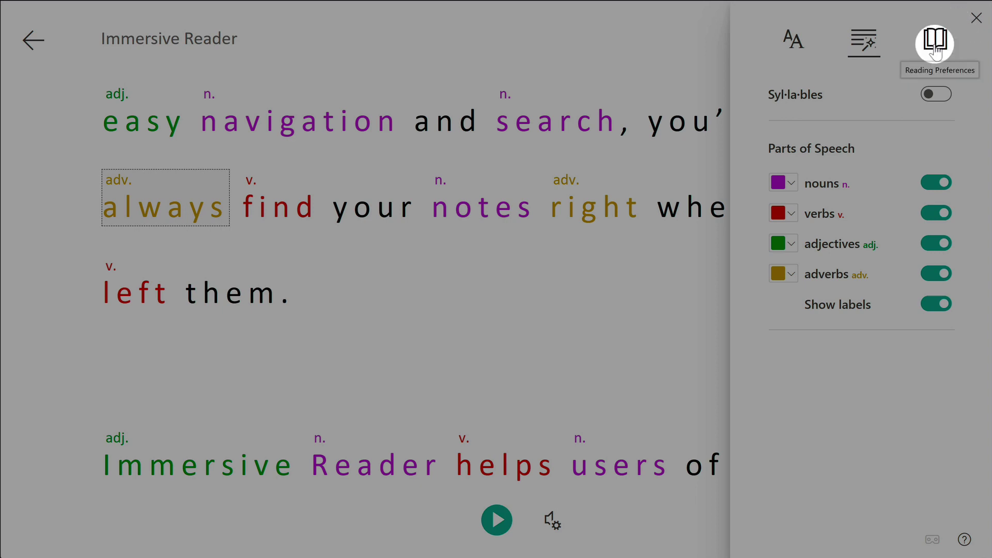
Step: In Reading Preferences, turn Line Focus on and then off again
left_click(935, 45)
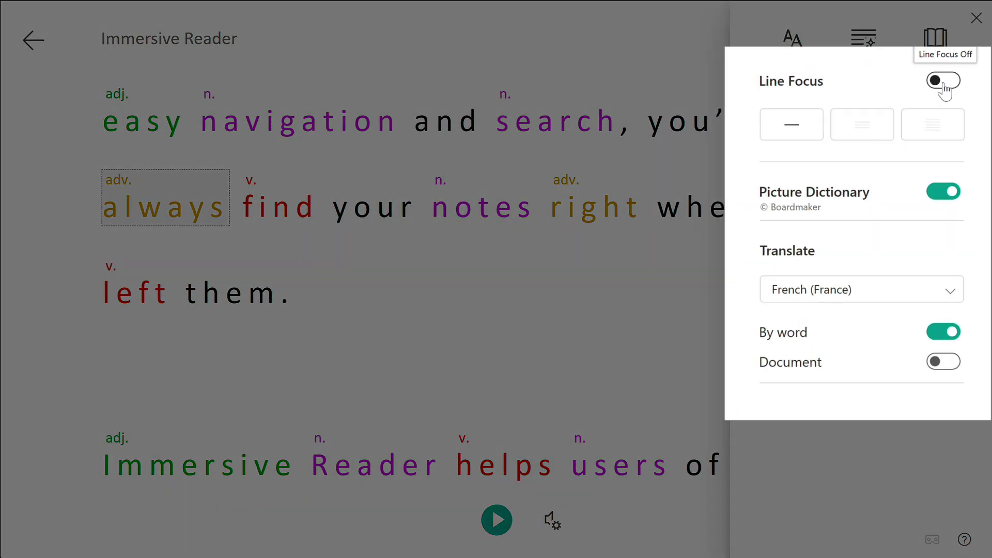
left_click(936, 94)
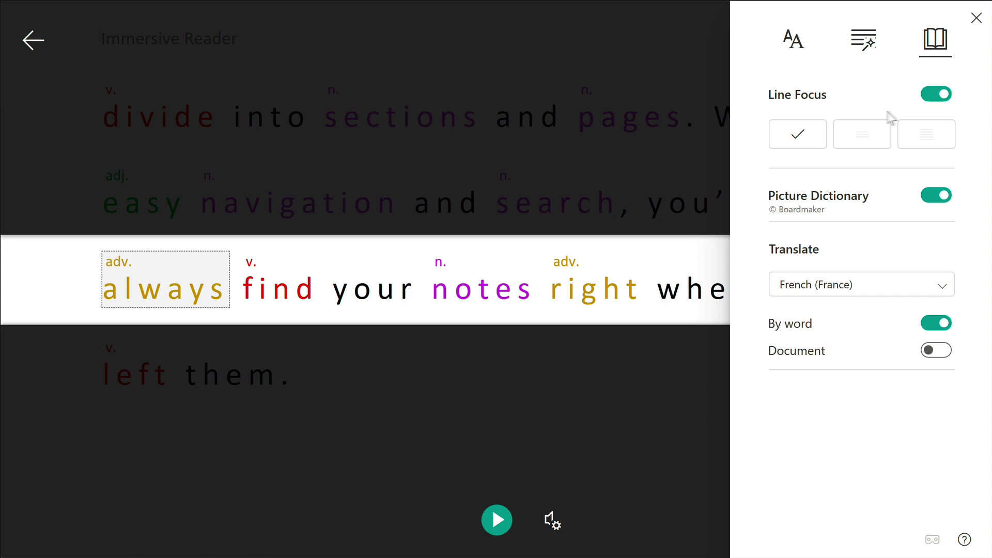
left_click(943, 95)
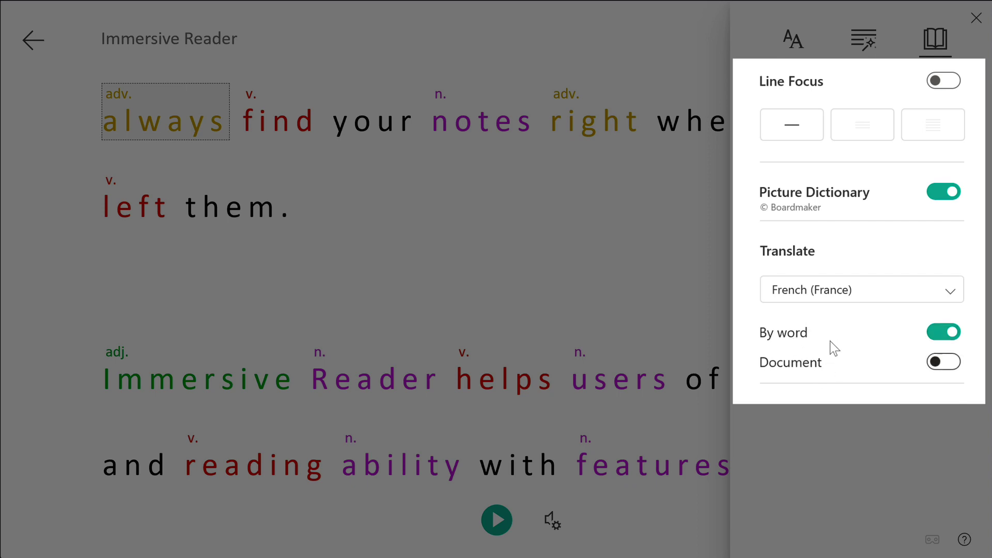
Step: Change the Translate language from French (France) to English (United States)
left_click(809, 302)
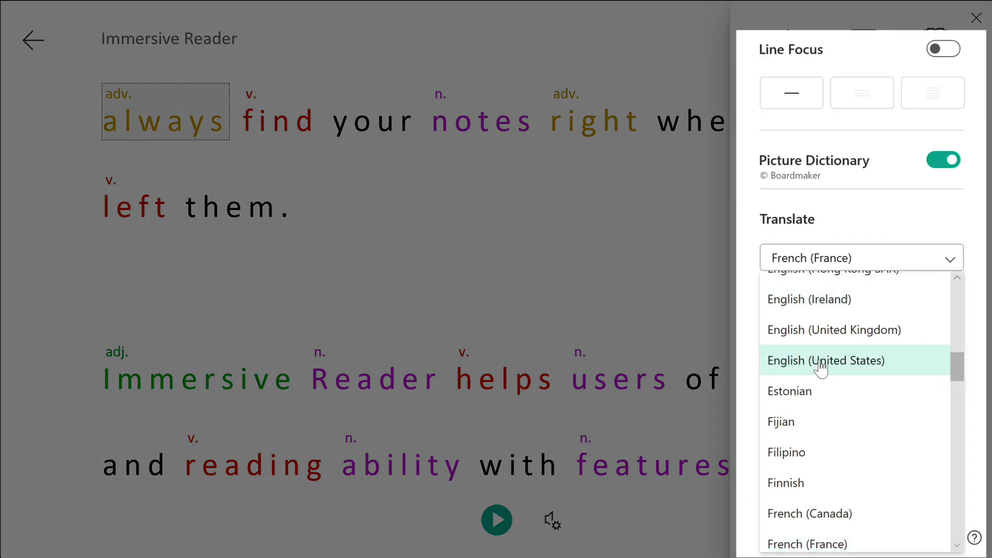
scroll(823, 368, "down", 1)
scroll(825, 367, "down", 10)
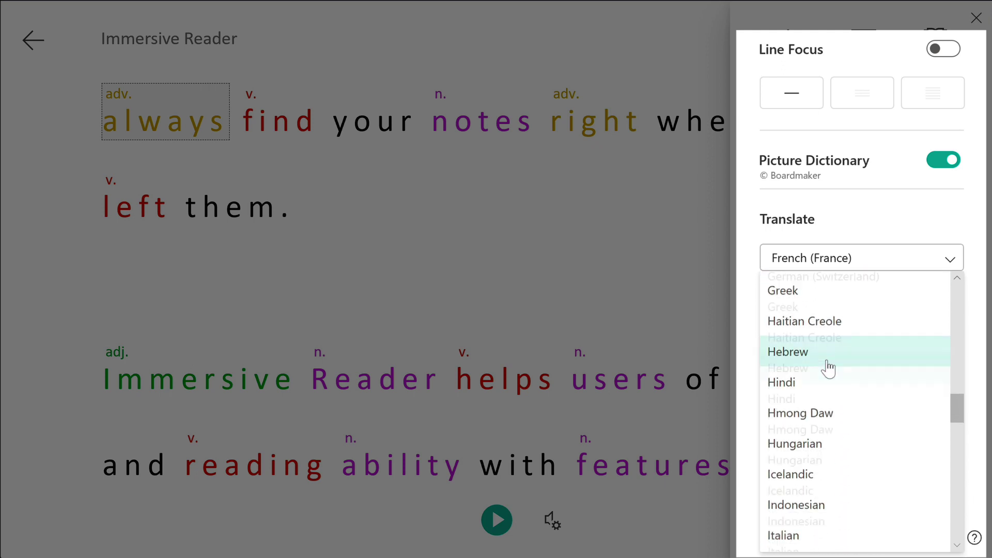
left_click(754, 286)
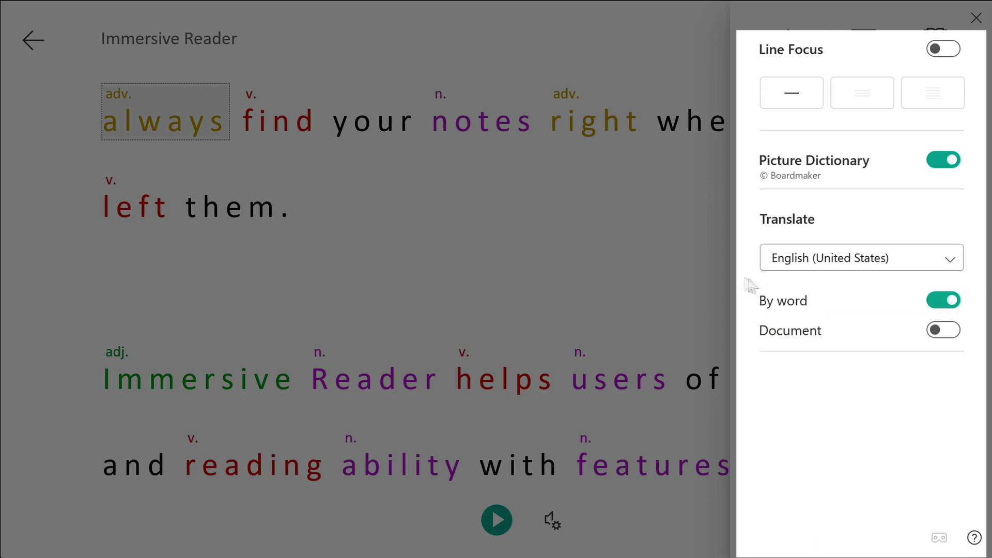
left_click(853, 261)
scroll(791, 412, "down", 8)
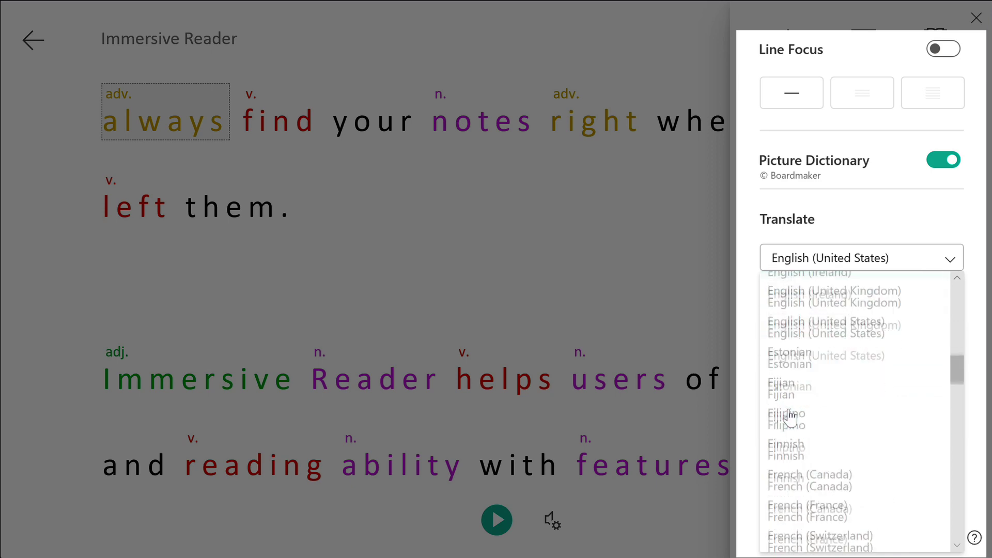
Step: Set translation to French (France), look up 'always', and hear 'always' and 'toujours'
left_click(795, 450)
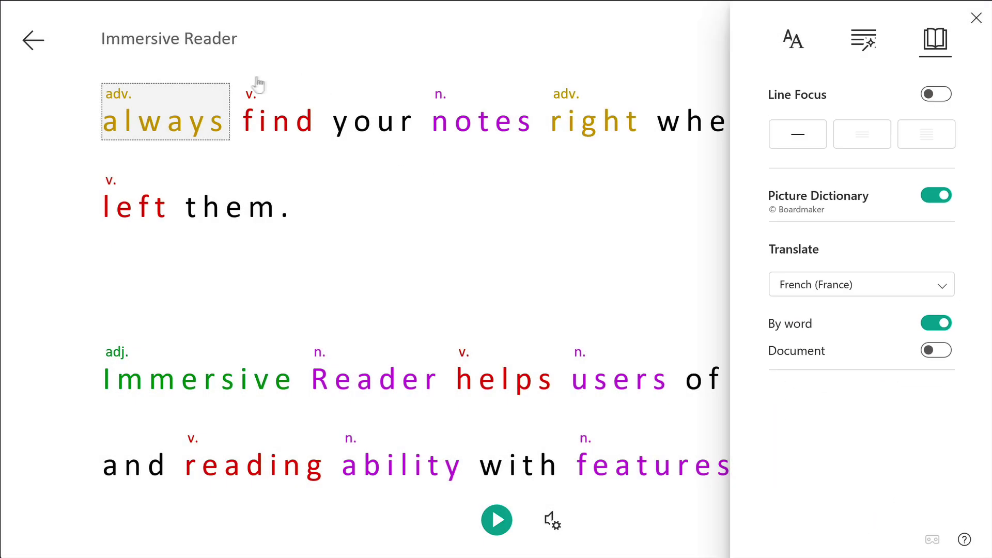
left_click(165, 124)
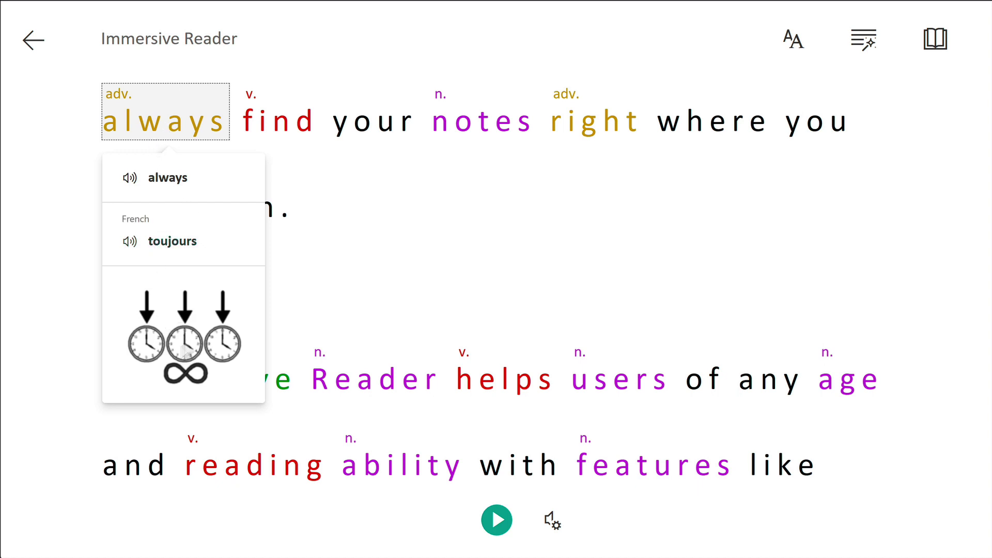
left_click(161, 181)
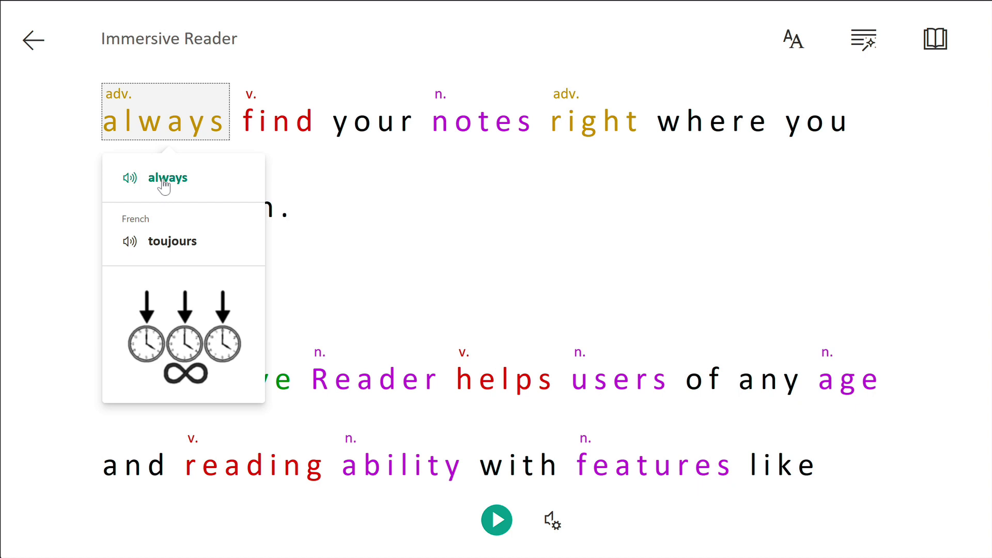
left_click(164, 245)
Step: Close the picture dictionary card and set the read-aloud voice speed to 1.25
left_click(173, 247)
left_click(455, 179)
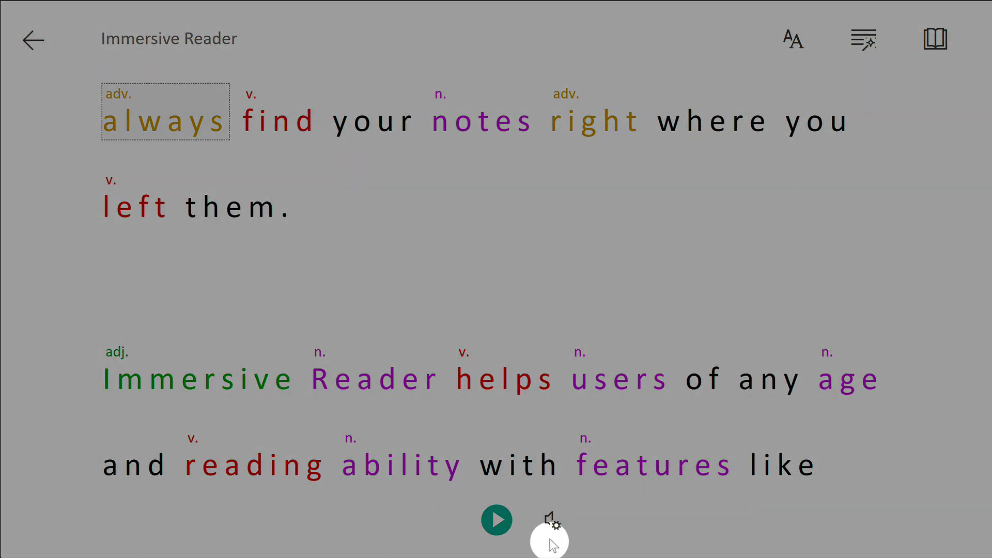
left_click(551, 521)
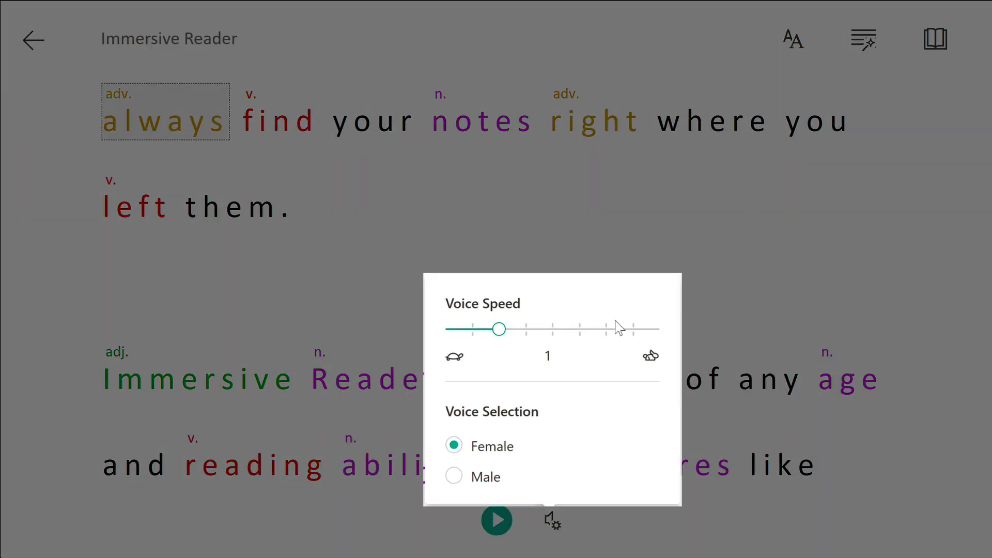
left_click(618, 329)
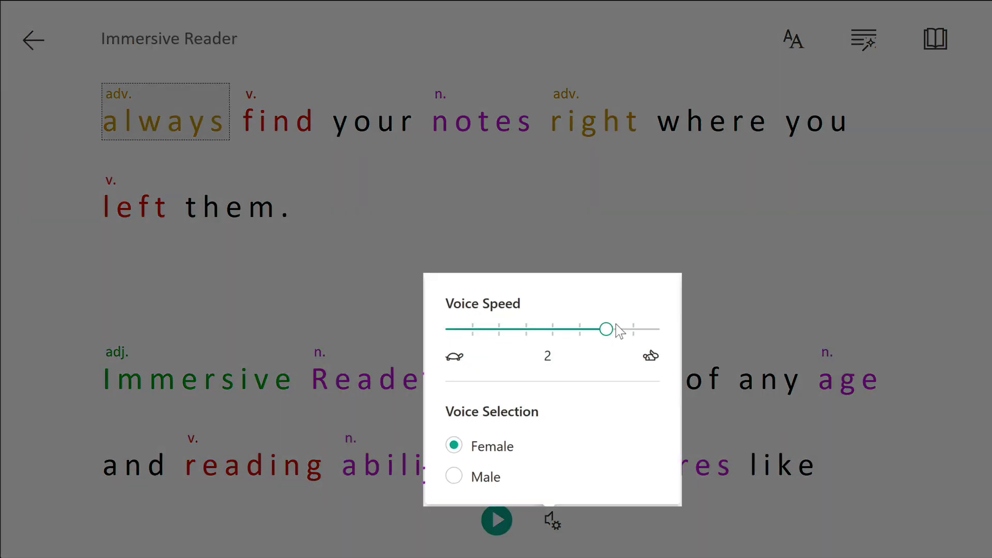
left_click_drag(621, 332, 473, 357)
key("Escape")
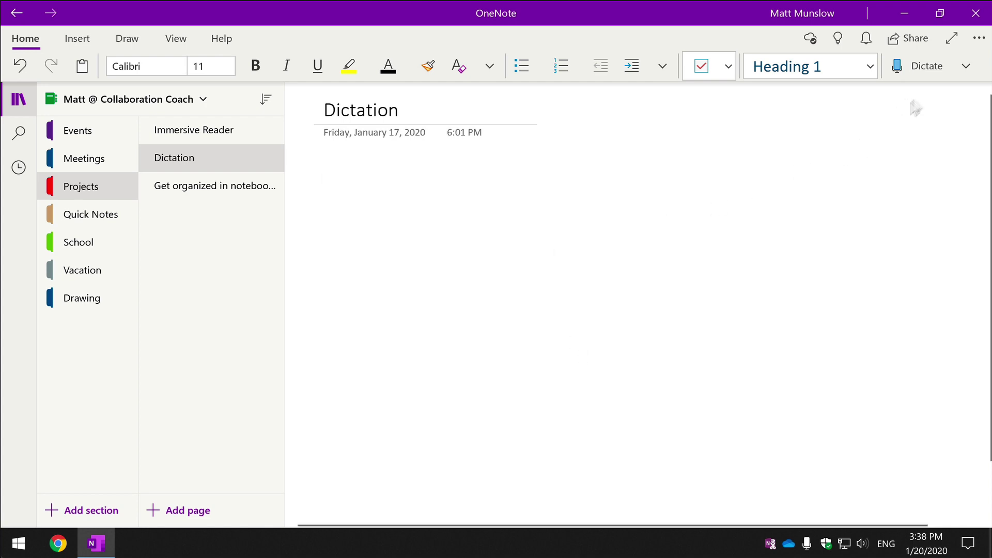
Step: On the Dictation page, start Dictate, view its language list, and click into the body
left_click(925, 69)
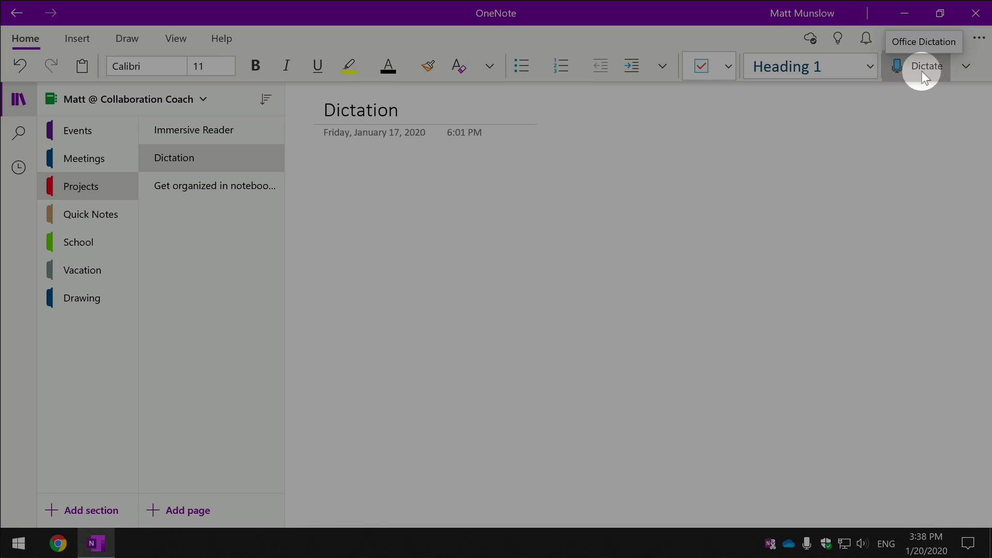
left_click(964, 69)
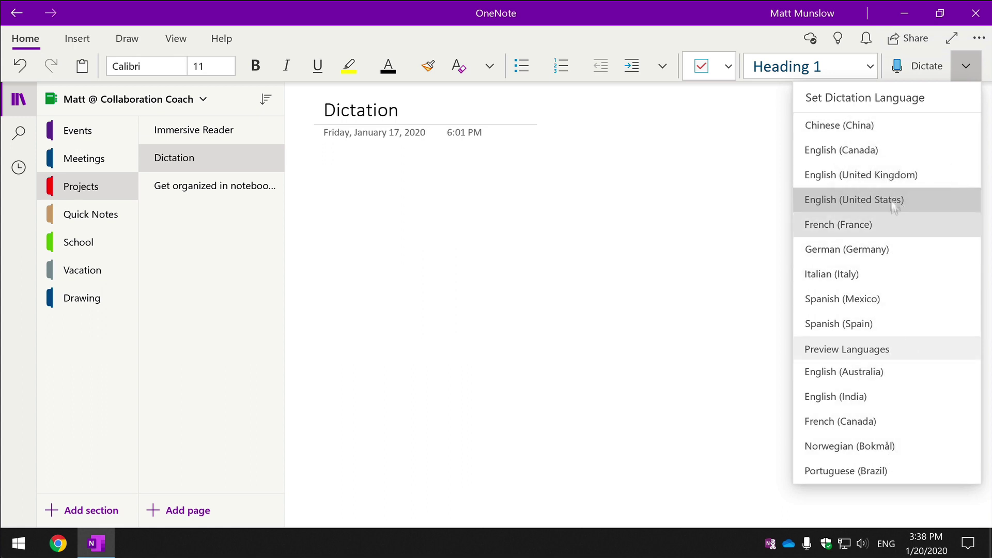
left_click(420, 168)
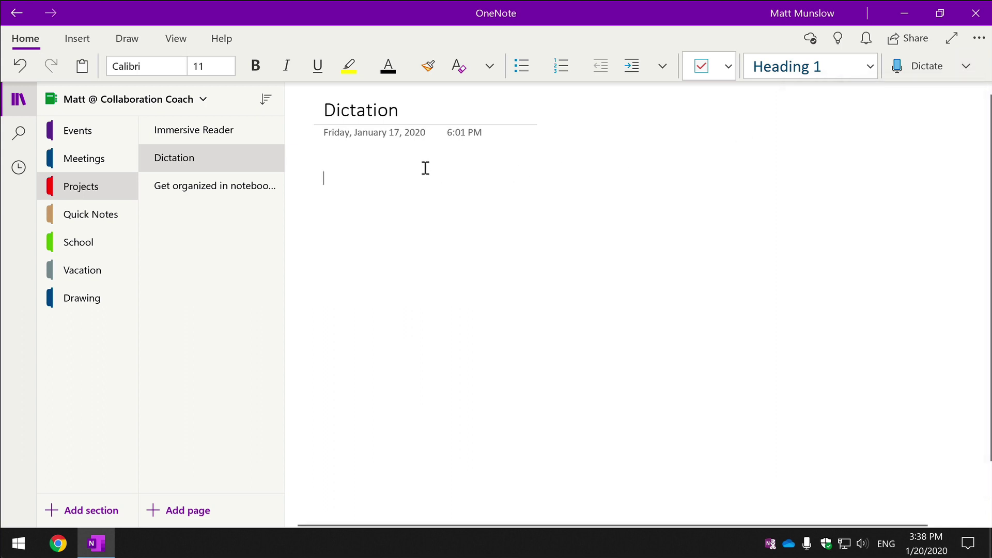
Step: Start dictation into the Dictation page body from the Home tab
left_click(914, 72)
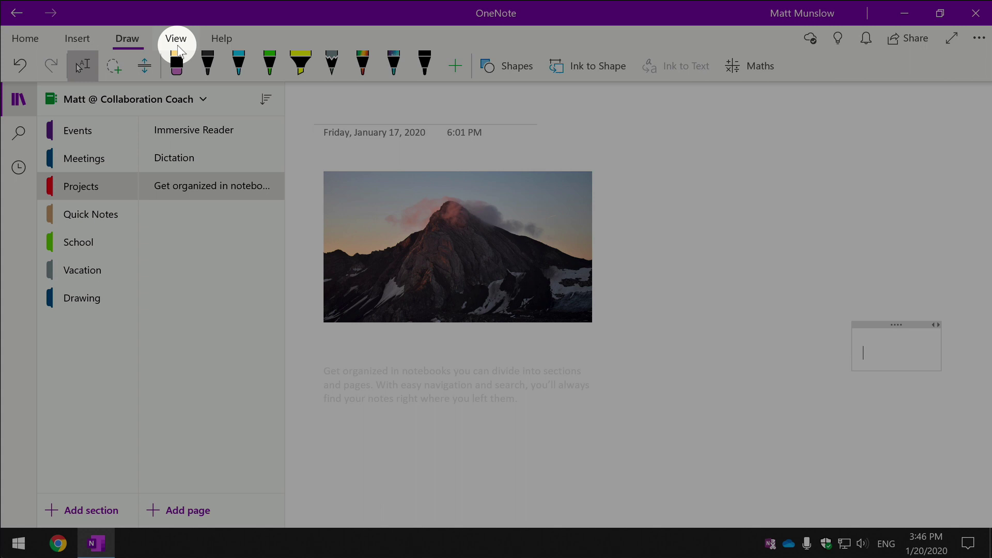
Step: Switch to the View tab on the 'Get organized in notebooks' page
left_click(176, 39)
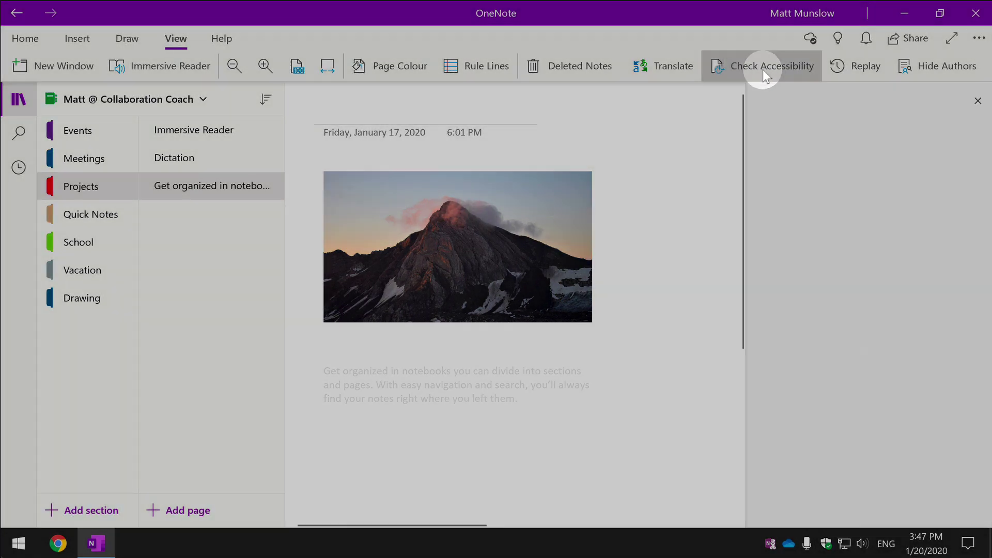
Step: Run the Accessibility Checker on the page and review its five issues
left_click(762, 70)
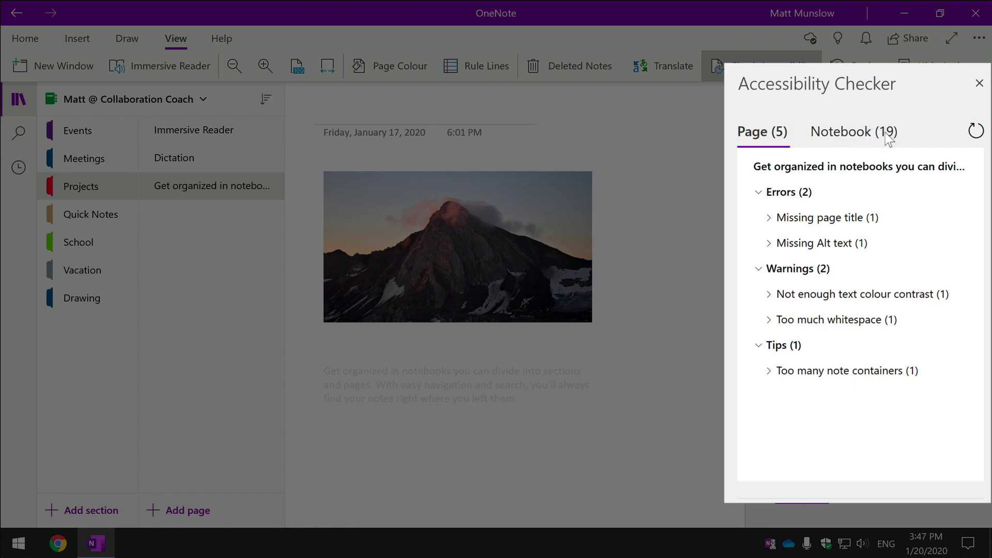
key("Escape")
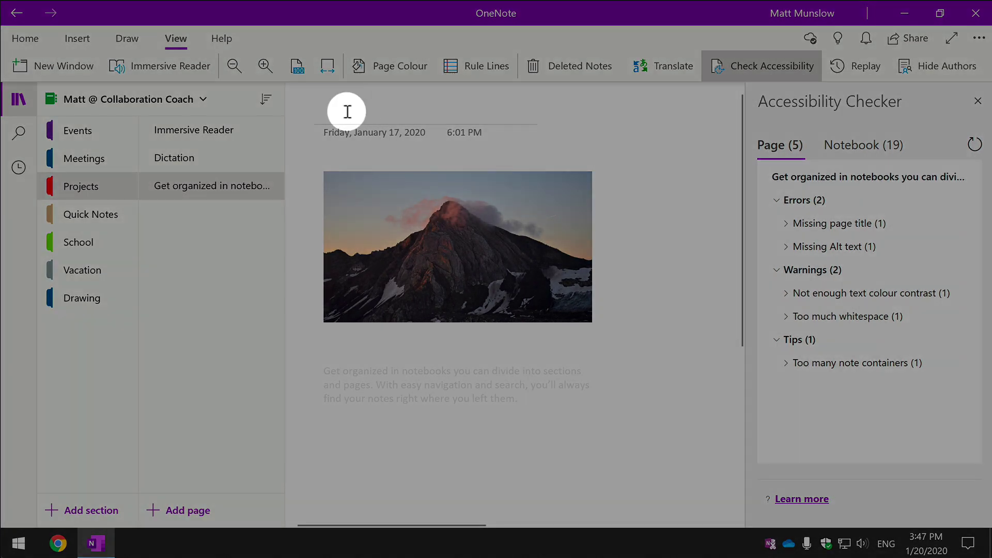
Step: Expand the Missing page title error and go to the untitled page
left_click(376, 110)
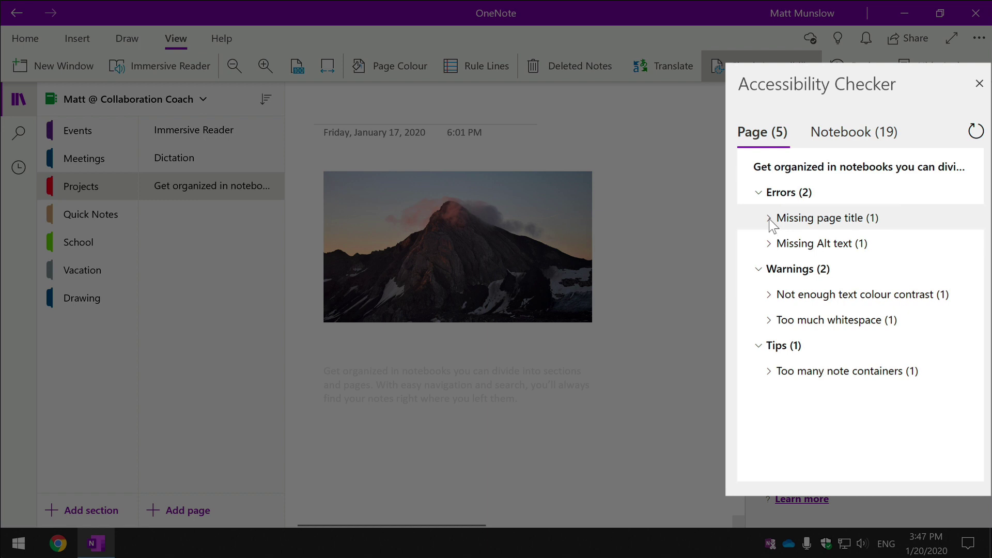
left_click(769, 218)
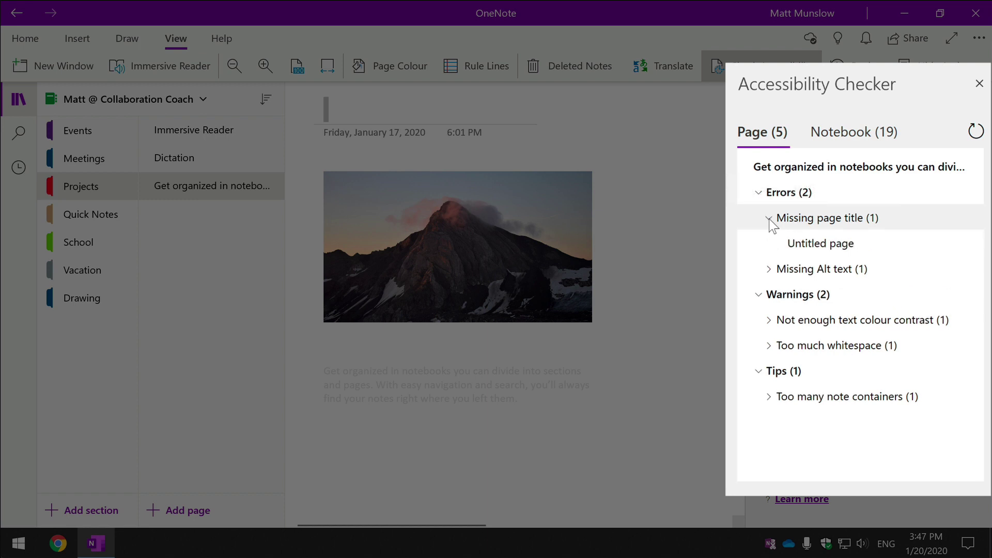
left_click(832, 245)
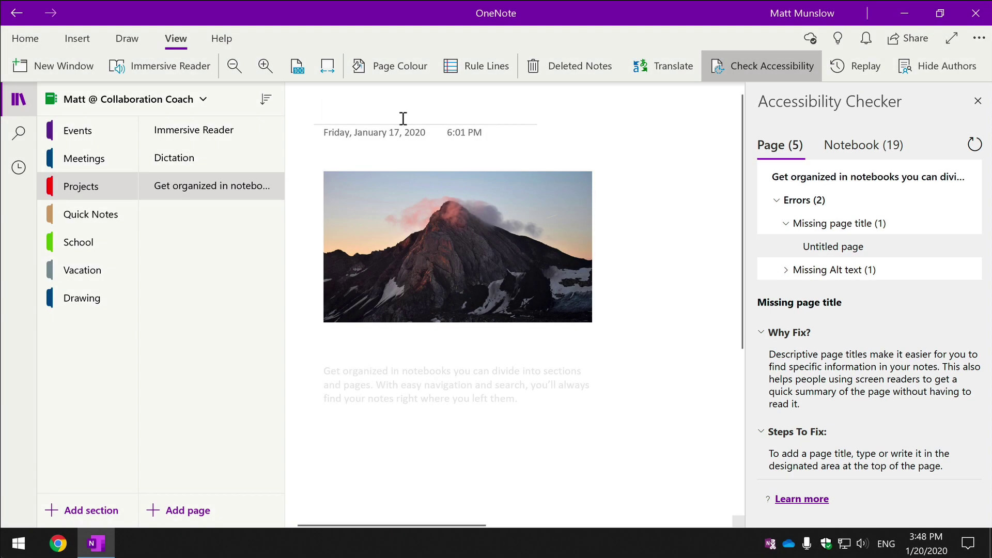
Step: Enter 'Title' as the page title and recheck, dropping to four issues
left_click(403, 119)
type("Title")
key("Return")
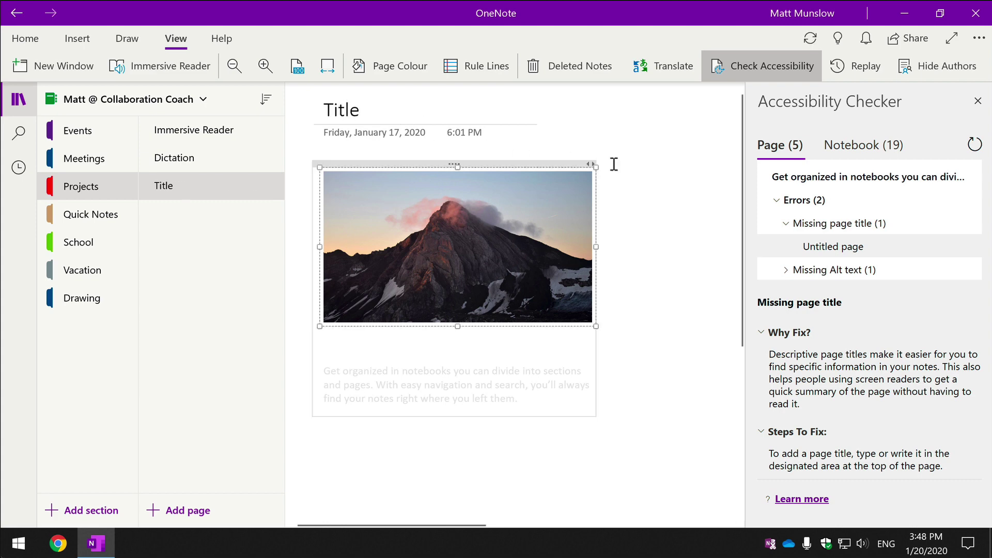
left_click(634, 151)
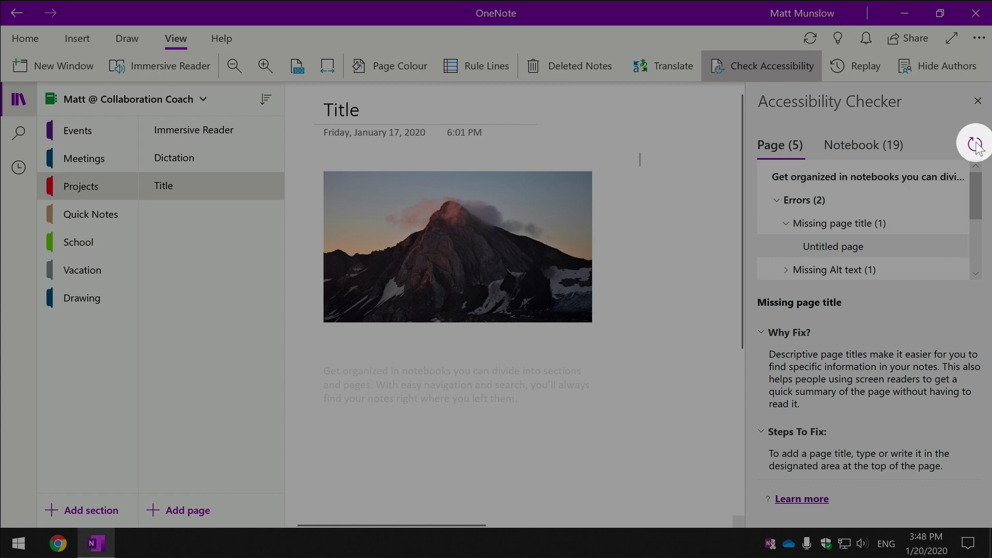
left_click(975, 145)
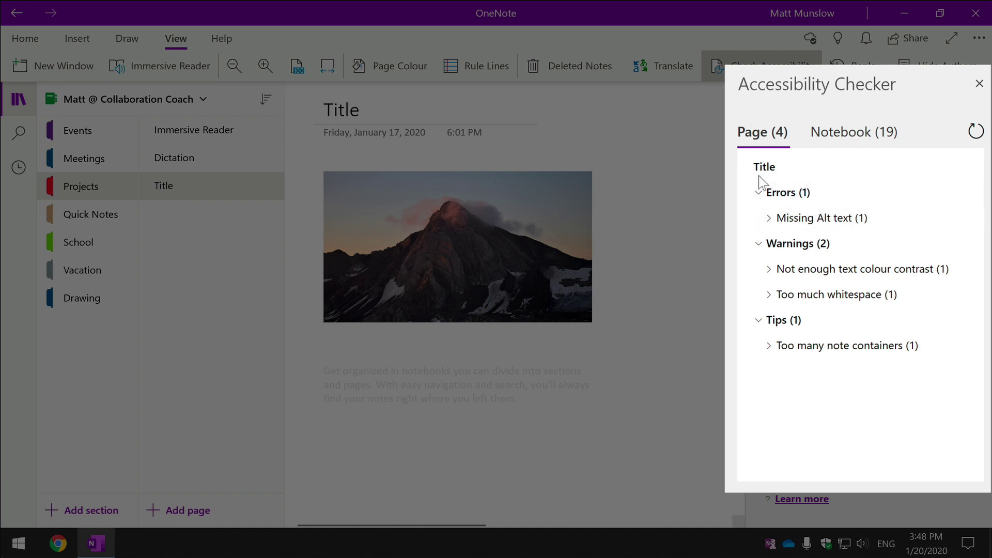
Step: Give the mountain photo alt text 'Mountain' as title and description, then recheck for three issues
left_click(824, 221)
left_click(806, 244)
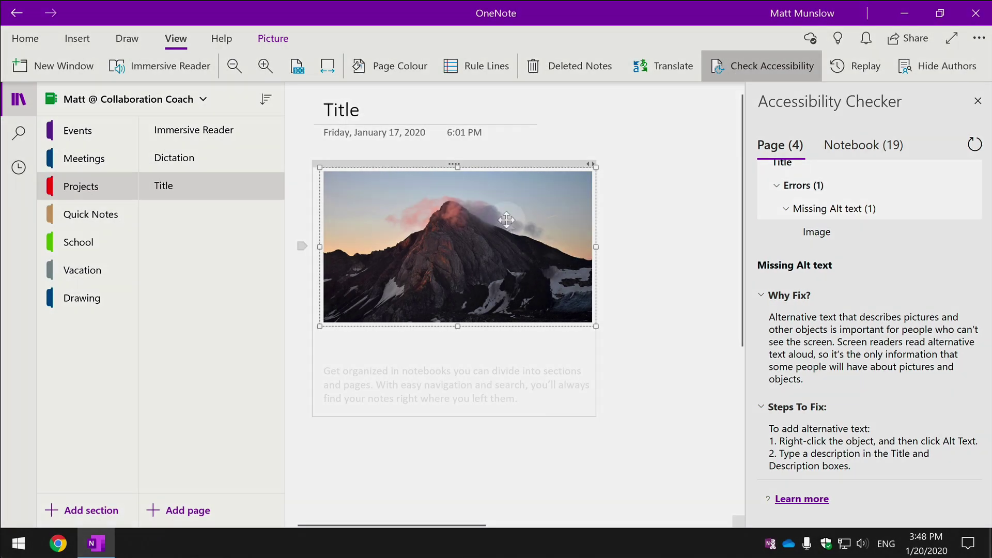
right_click(507, 217)
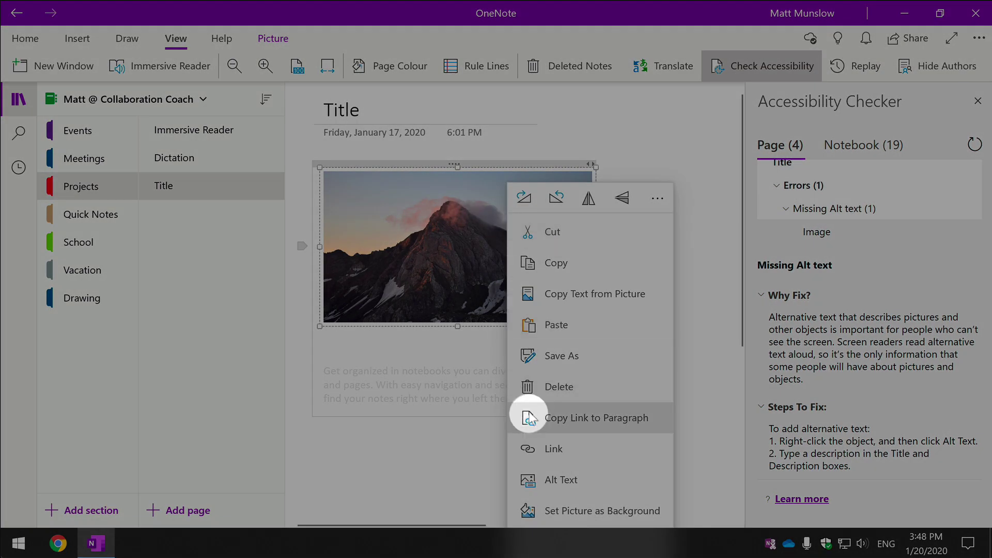
left_click(572, 478)
type("Mountain")
left_click(358, 288)
type("Mountain")
left_click(429, 368)
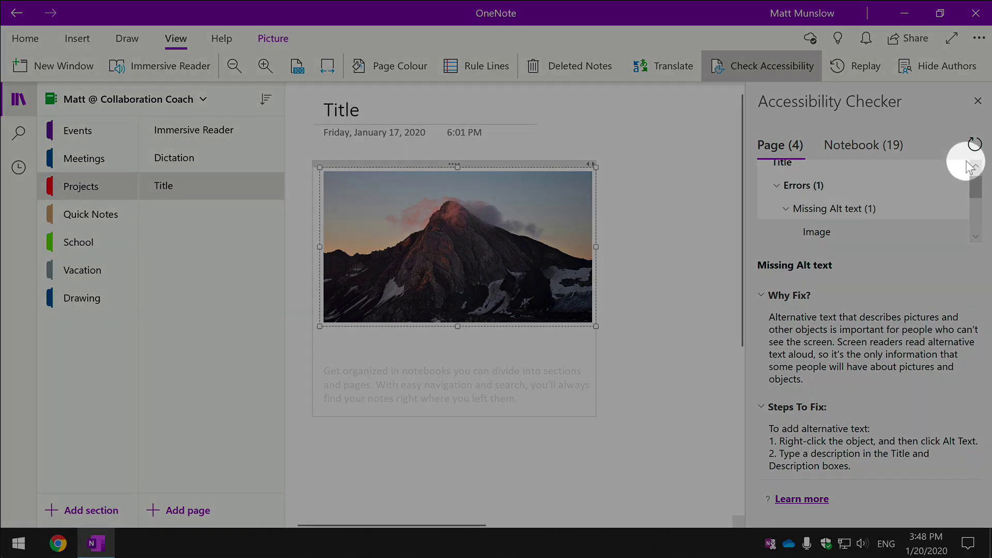
left_click(975, 144)
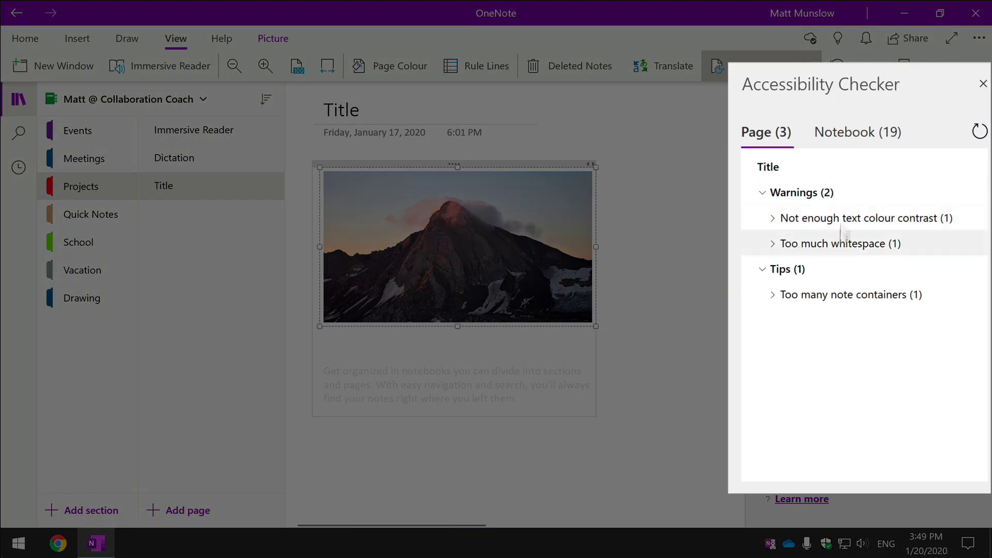